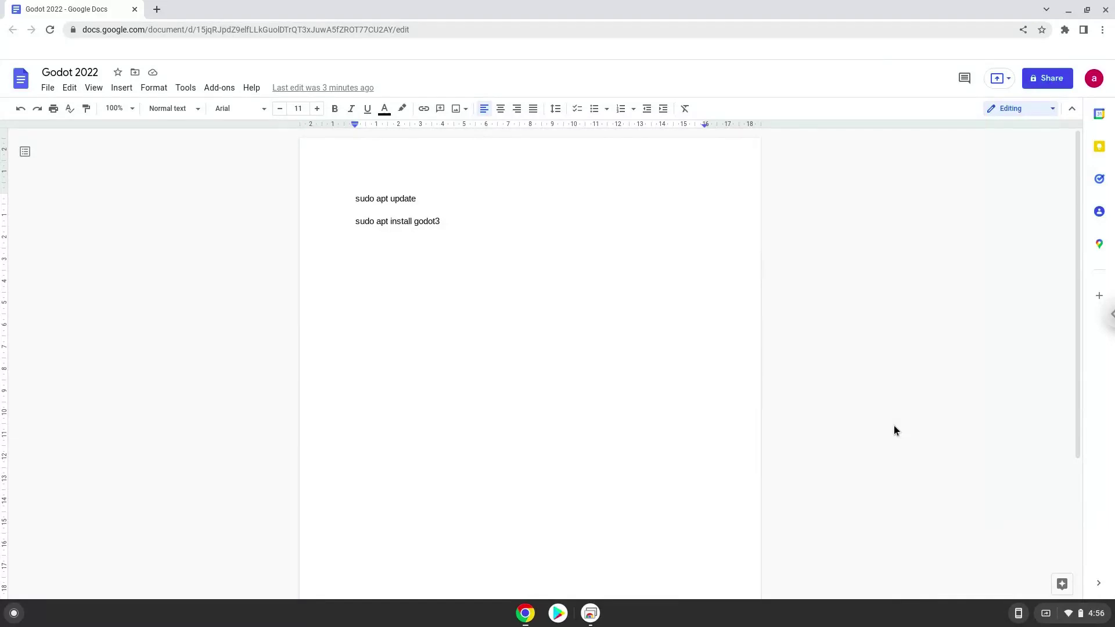
# Open Chrome OS Settings and go to the Developers section under Advanced.
pyautogui.click(1063, 618)
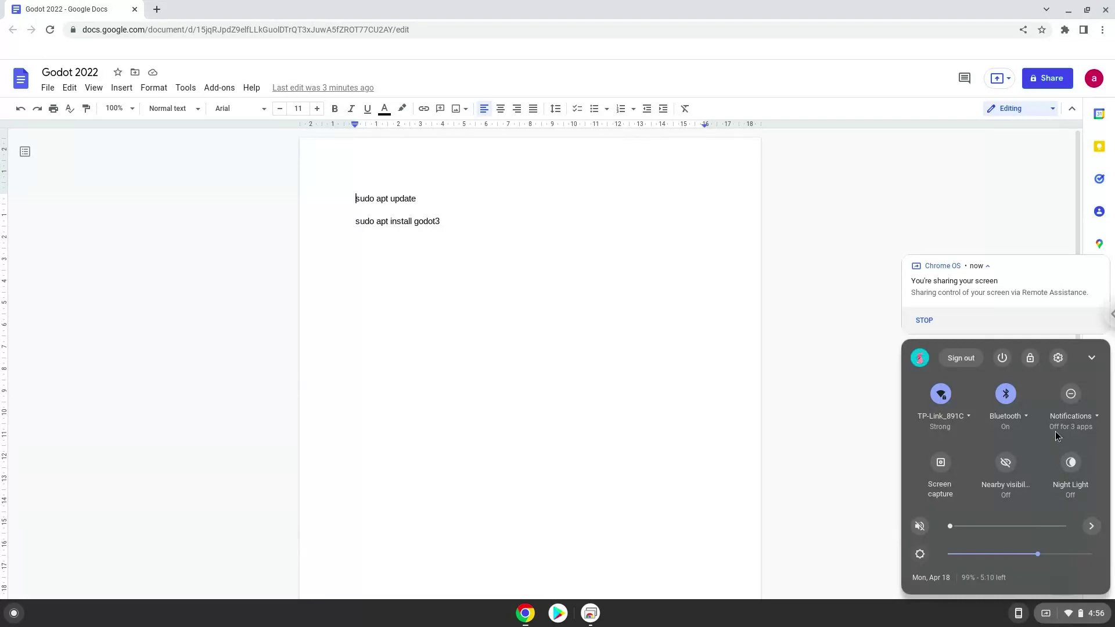
pyautogui.click(1058, 358)
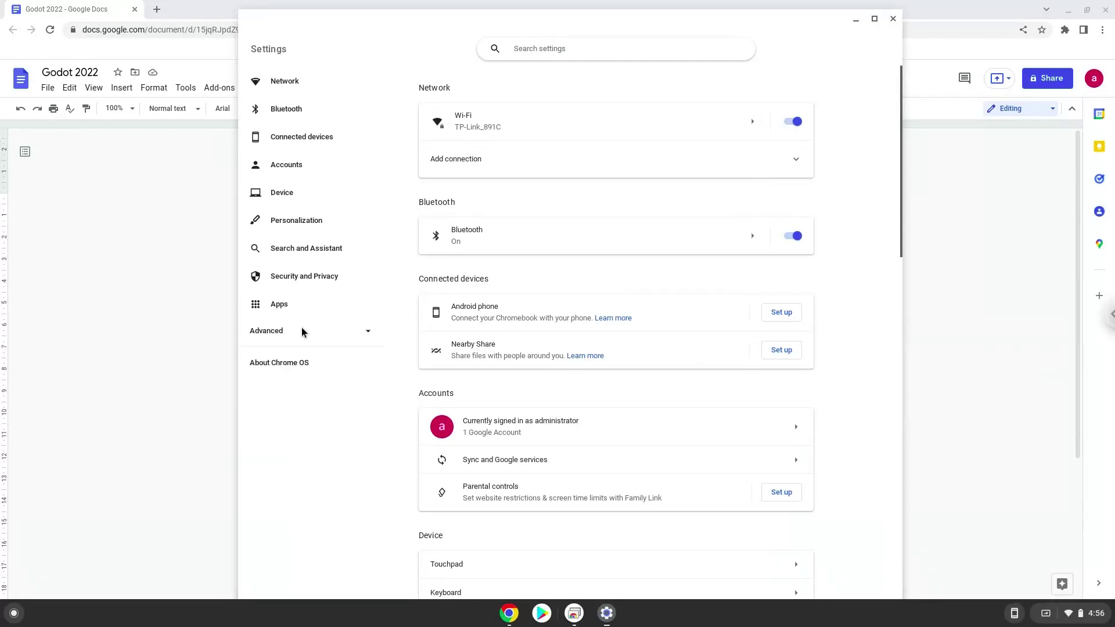
pyautogui.click(271, 332)
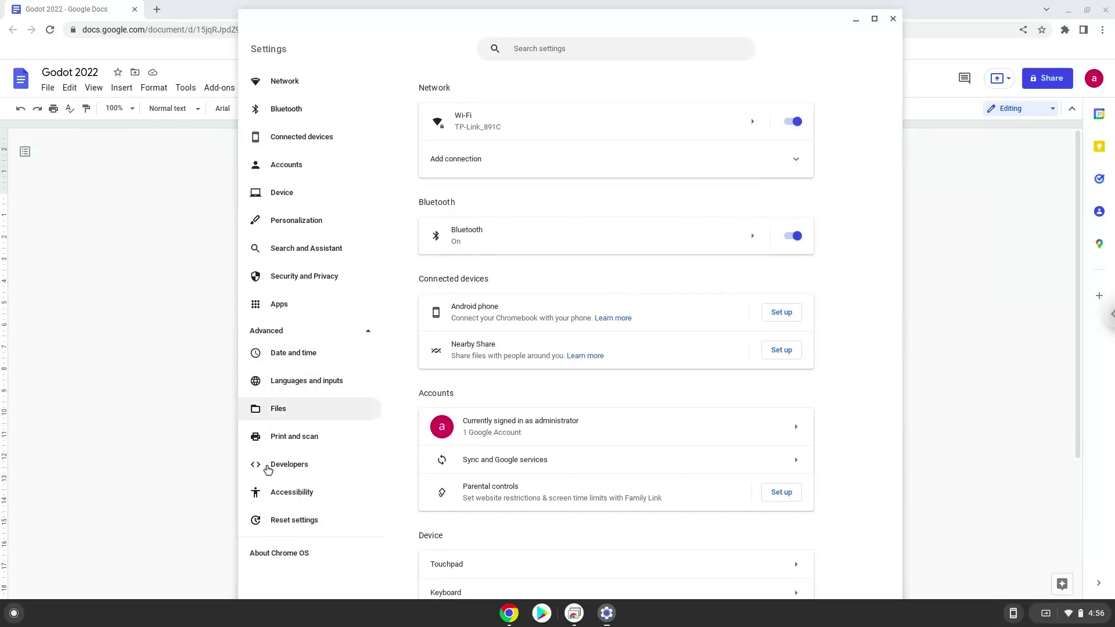
pyautogui.click(268, 467)
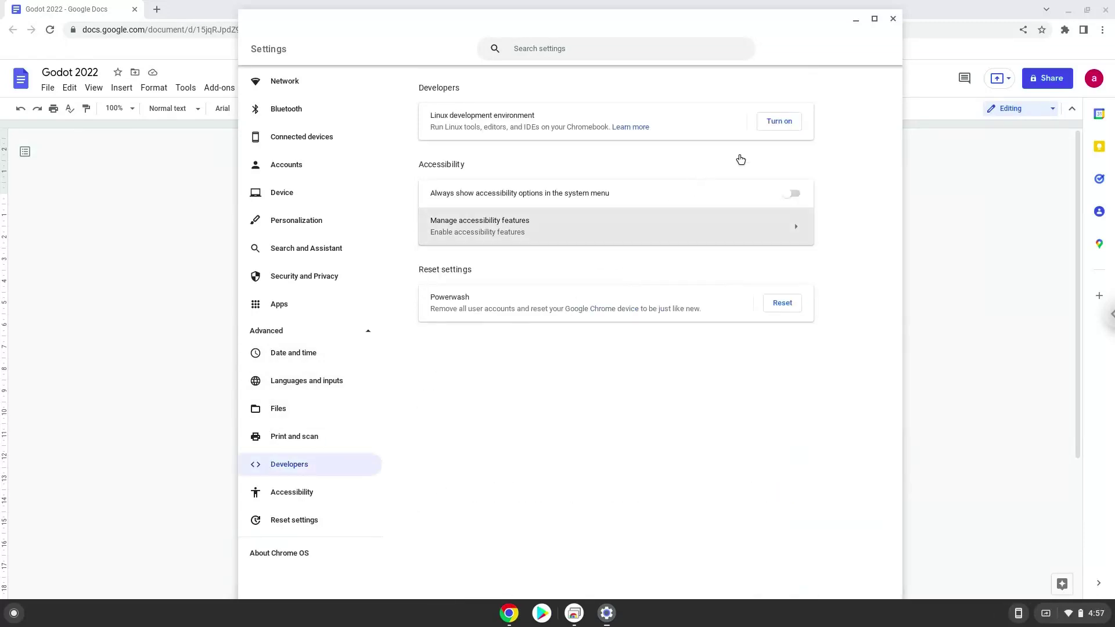
# Turn on the Linux development environment and run its installer until a terminal opens.
pyautogui.click(778, 124)
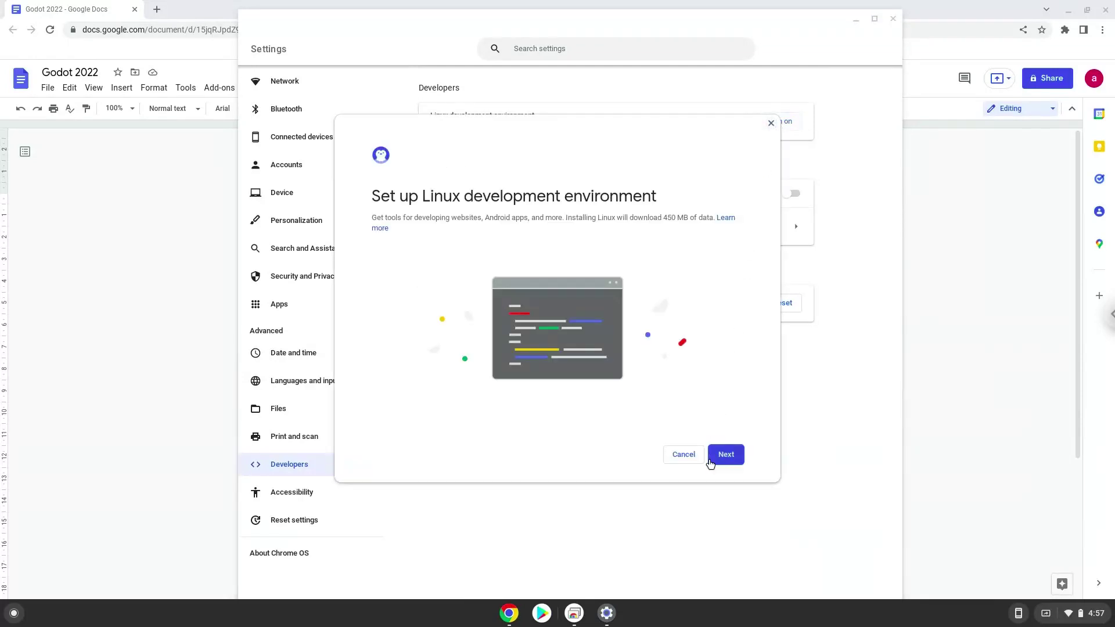
pyautogui.click(711, 460)
pyautogui.click(710, 459)
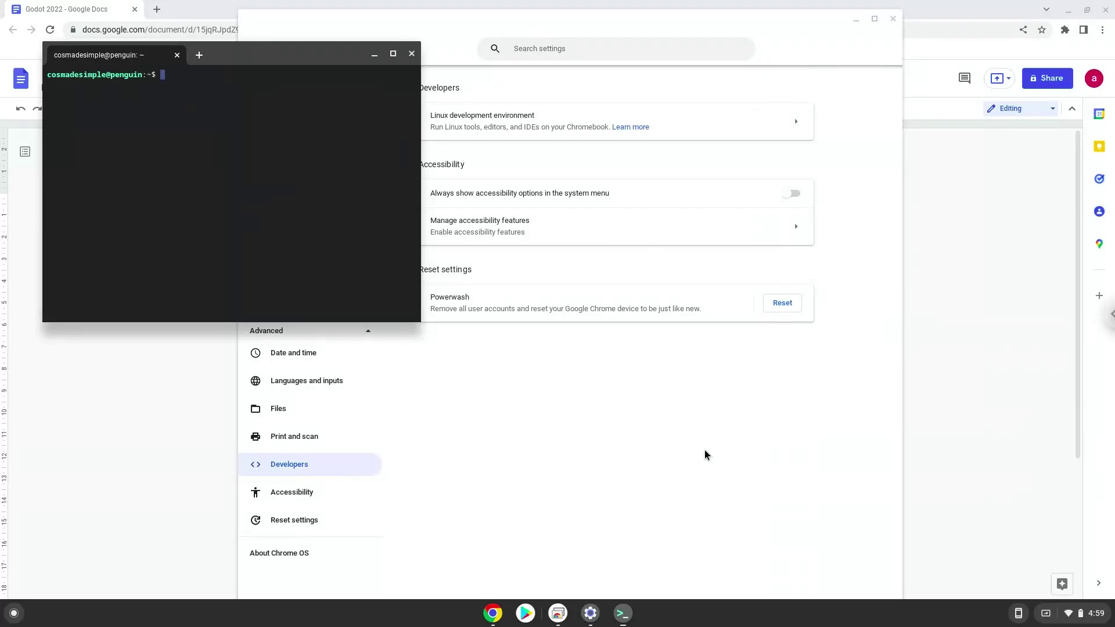
# Close the Terminal and Settings windows and copy the 'sudo apt update' line from the doc.
pyautogui.click(412, 56)
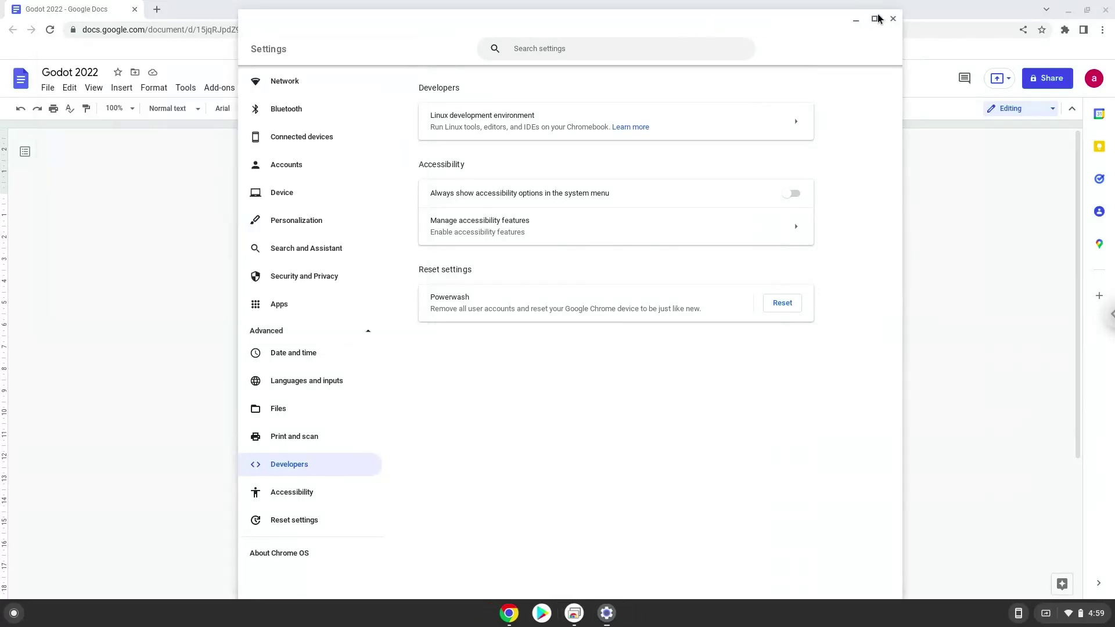
pyautogui.click(894, 19)
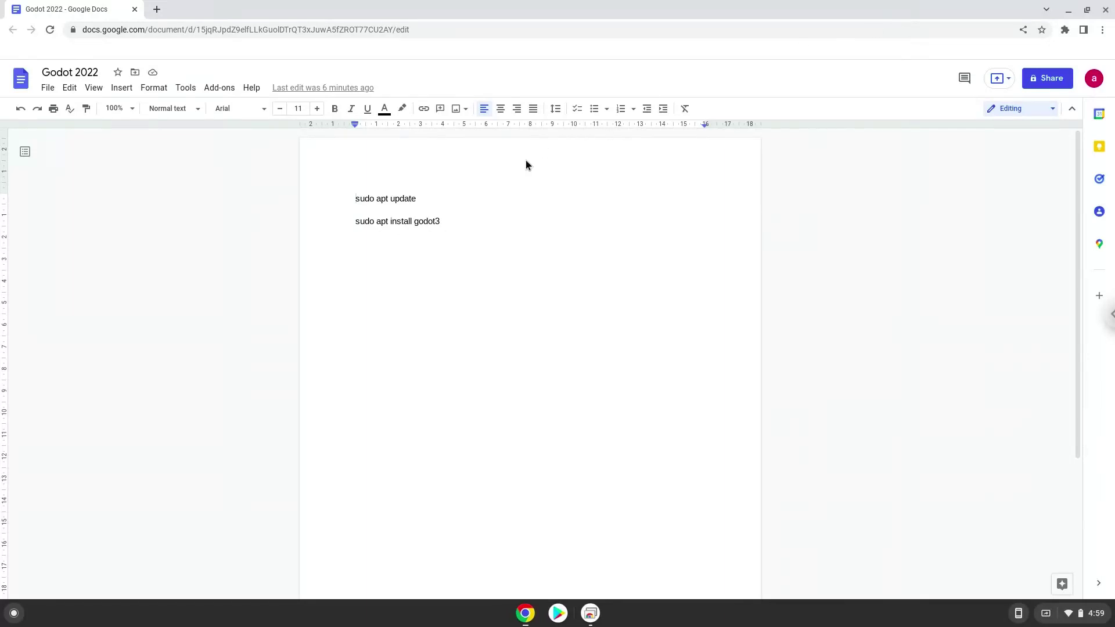
pyautogui.tripleClick(409, 201)
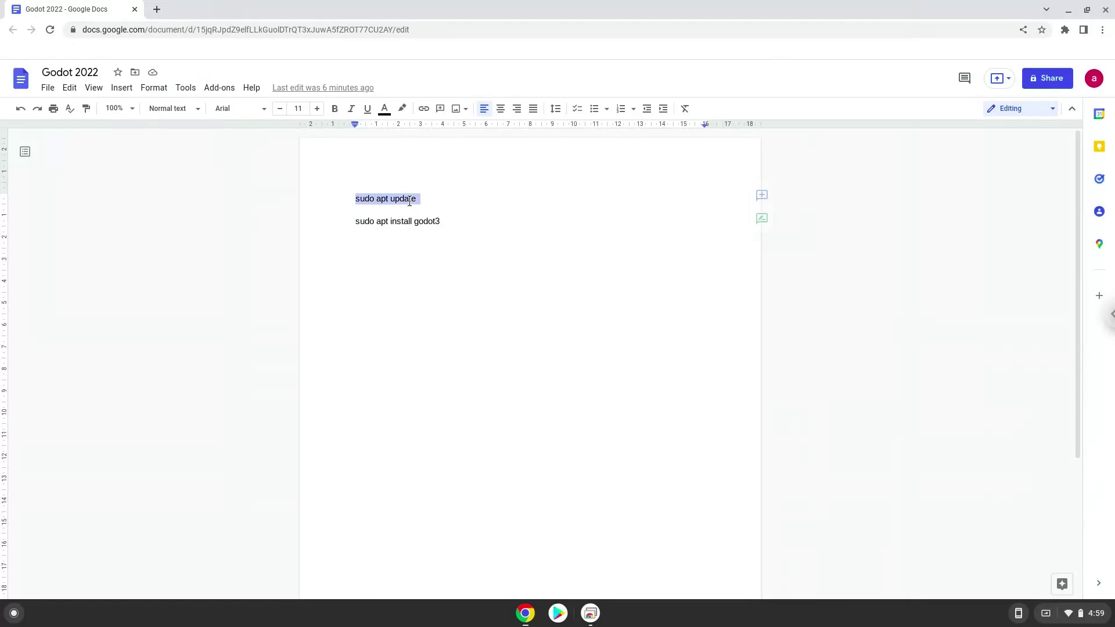
pyautogui.rightClick(409, 201)
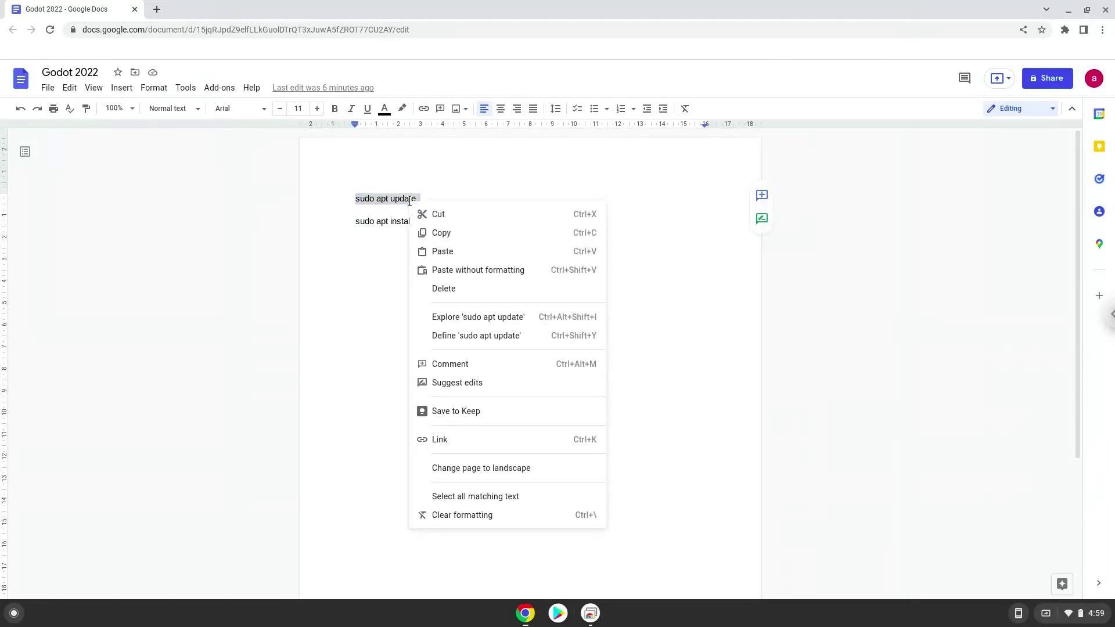
pyautogui.click(440, 233)
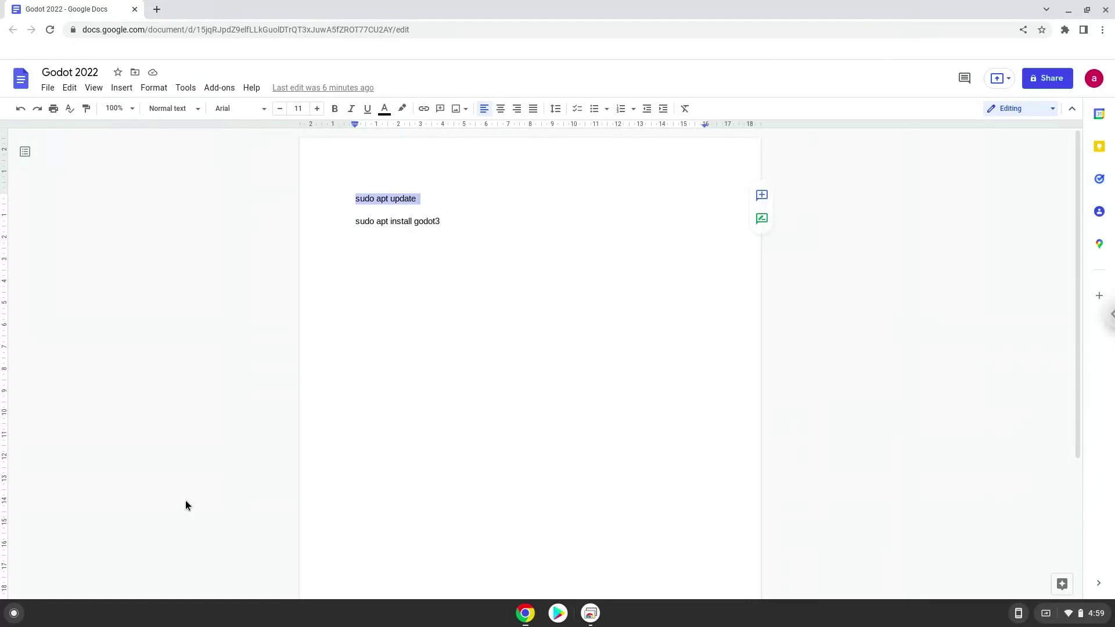
# Launch the Terminal app by searching 'ter' in the Launcher.
pyautogui.click(14, 613)
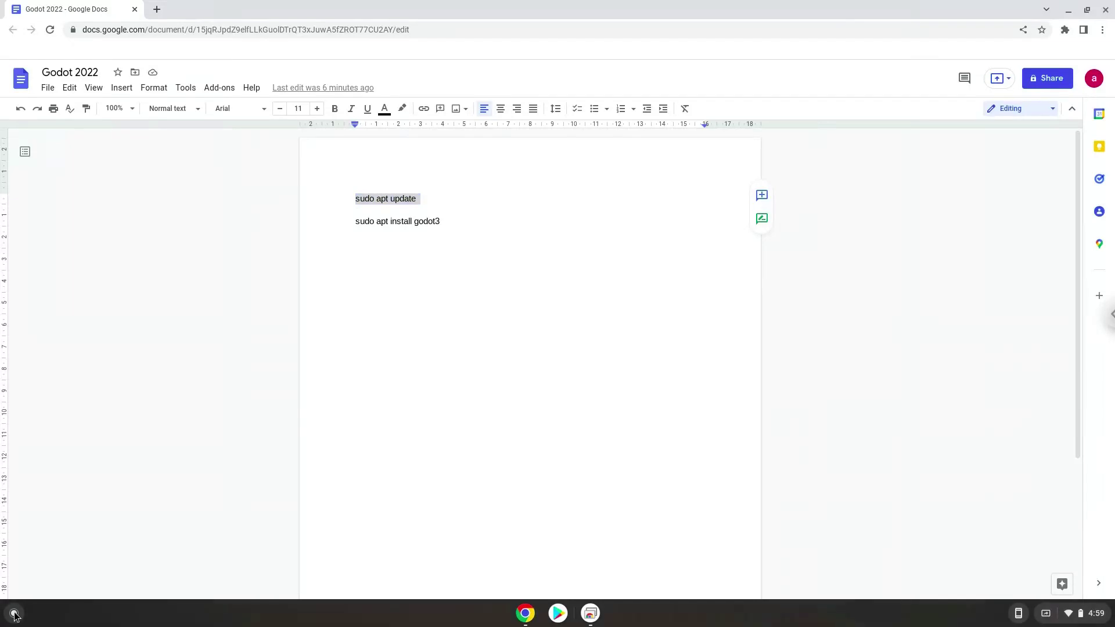
pyautogui.write('terminal')
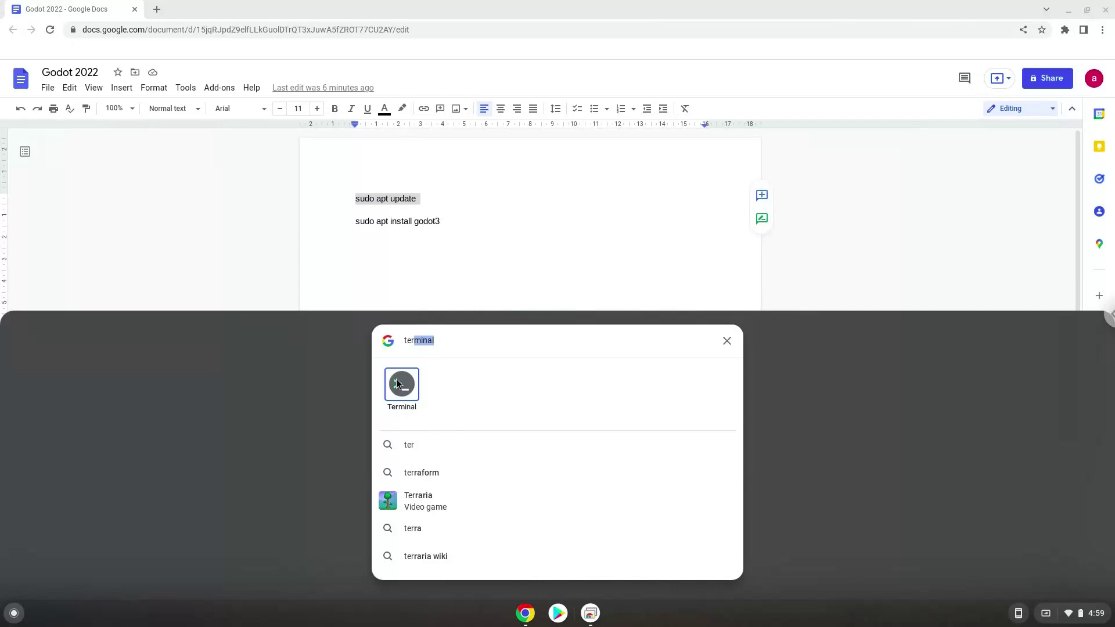
pyautogui.click(397, 381)
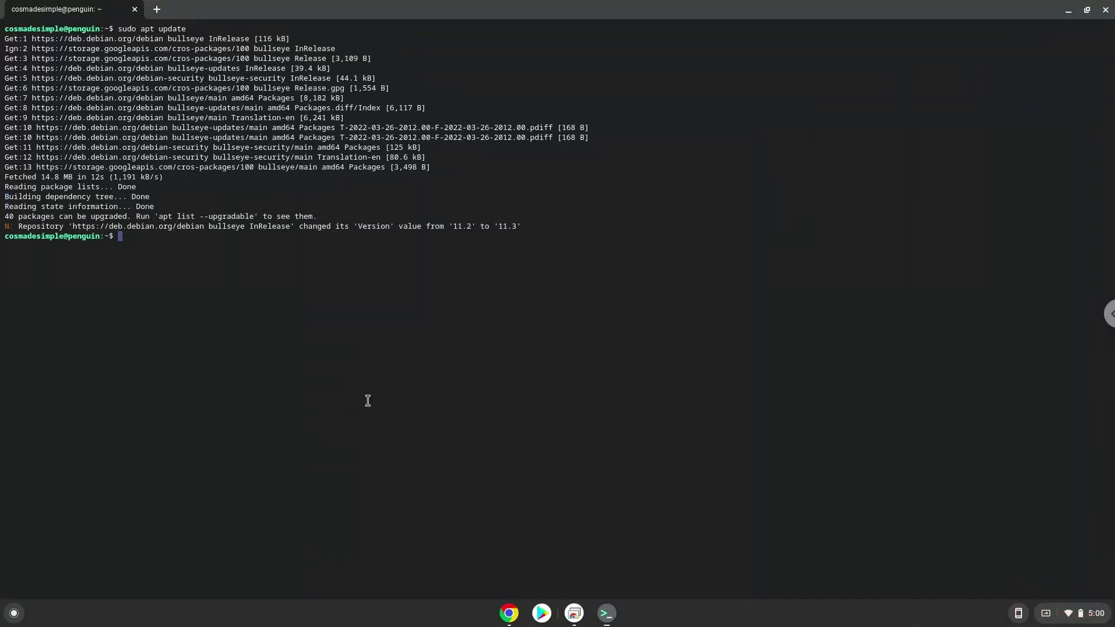
# Copy the 'sudo apt install godot3' command from the Godot 2022 document.
pyautogui.click(508, 613)
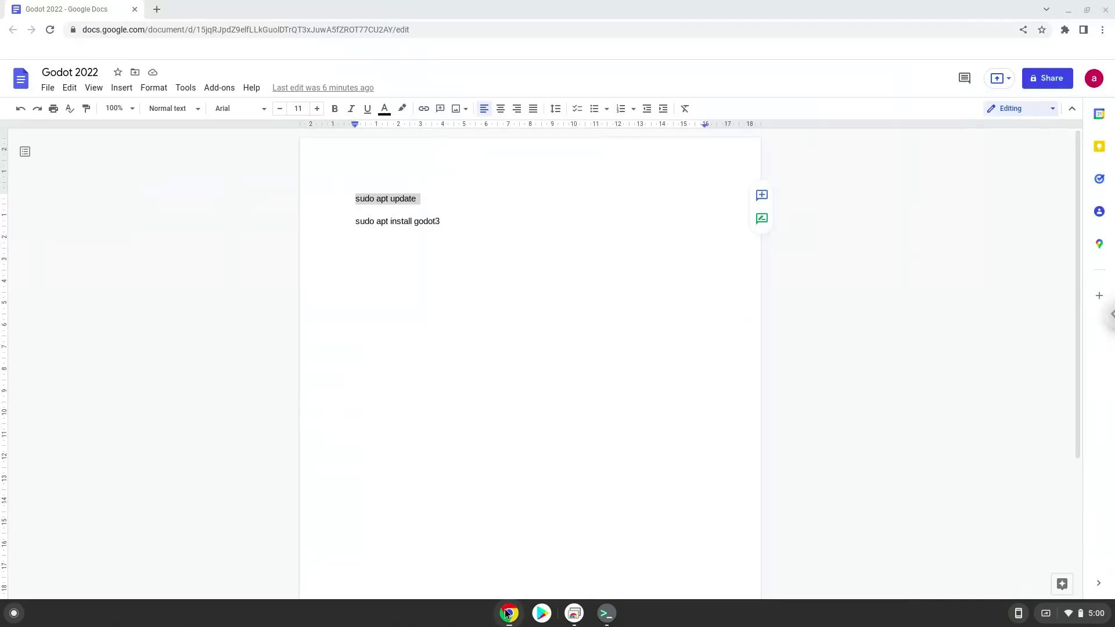
pyautogui.tripleClick(362, 223)
pyautogui.rightClick(362, 222)
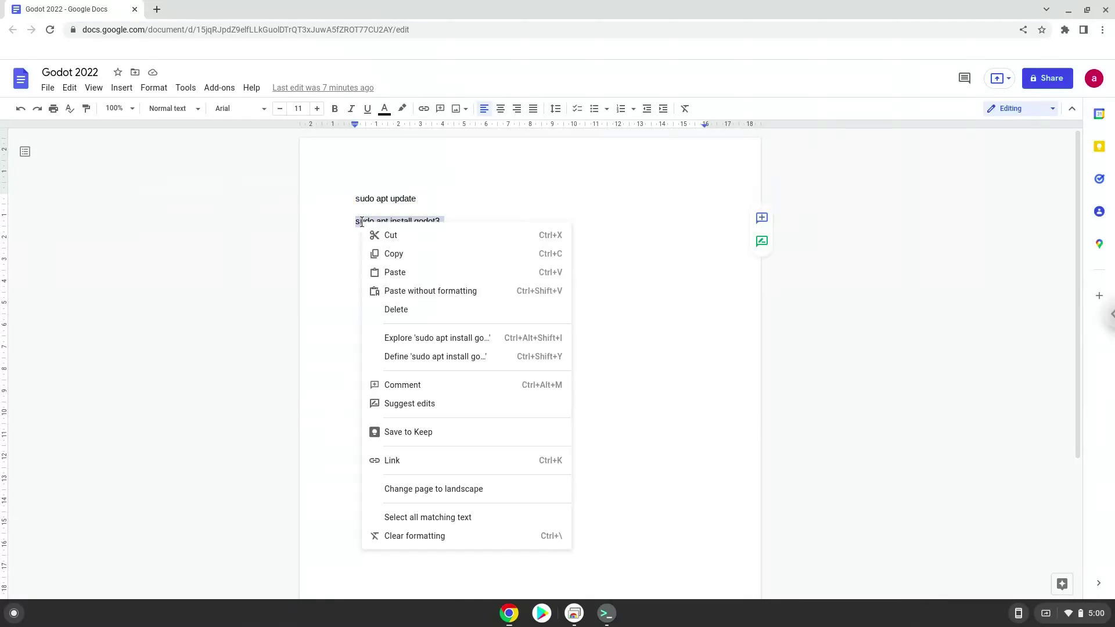
pyautogui.click(392, 253)
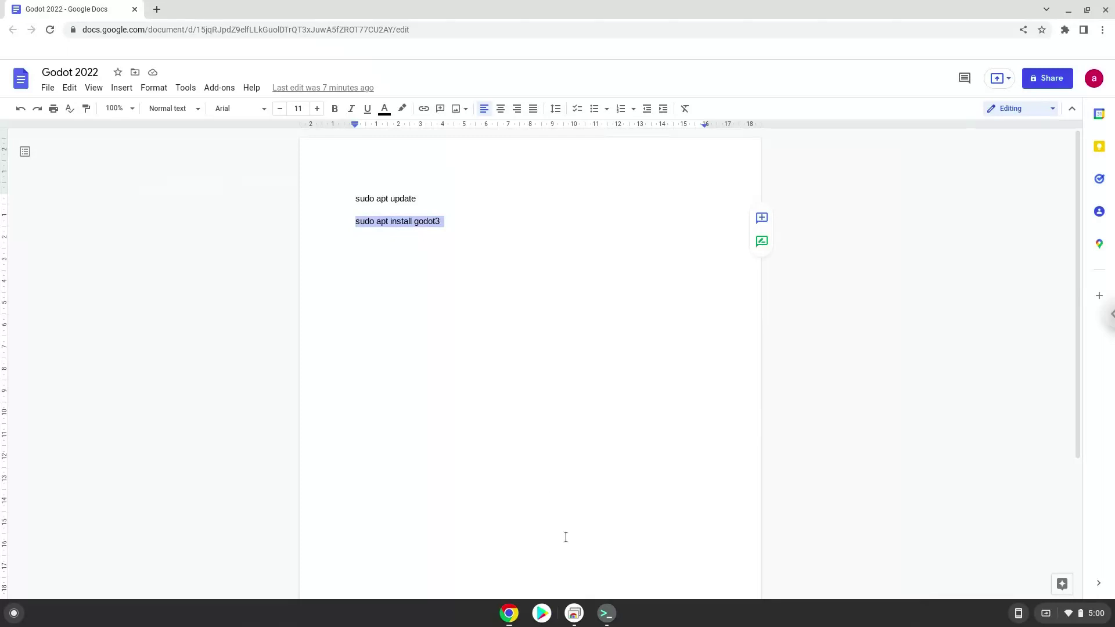
# Paste and run 'sudo apt install godot3' in Terminal, confirming the package installation.
pyautogui.click(604, 612)
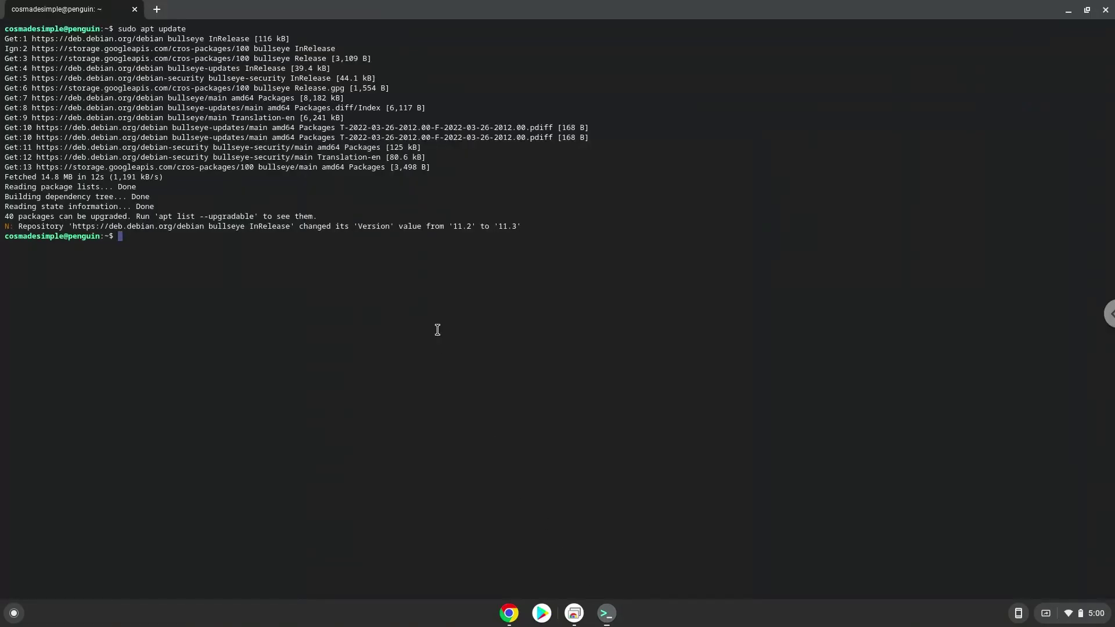
pyautogui.hotkey('ctrl', 'shift', 'v')
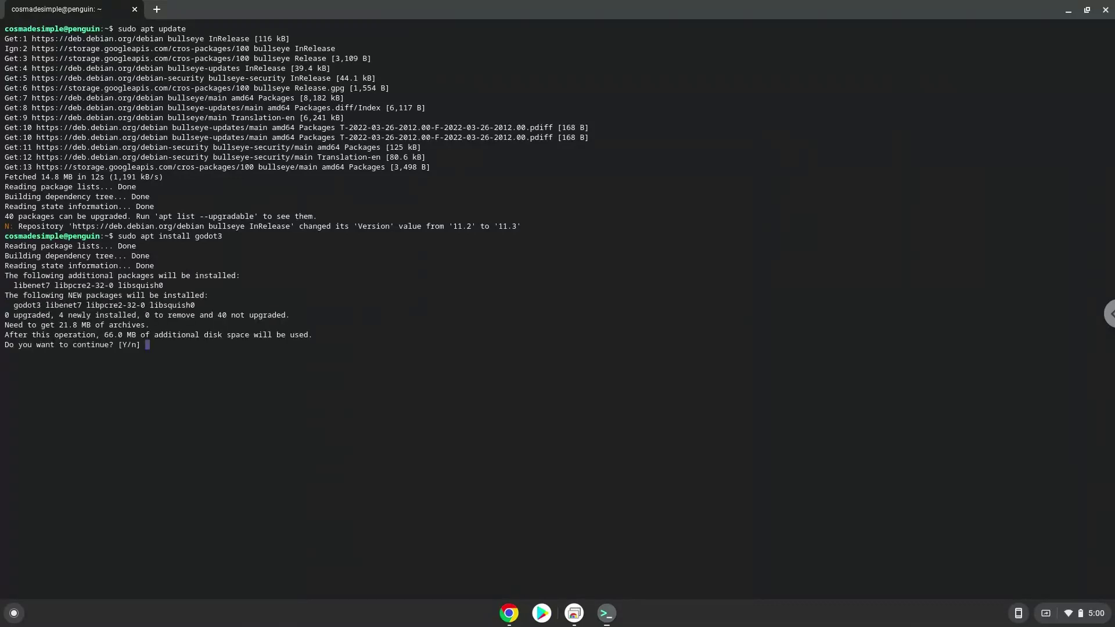
pyautogui.press('Return')
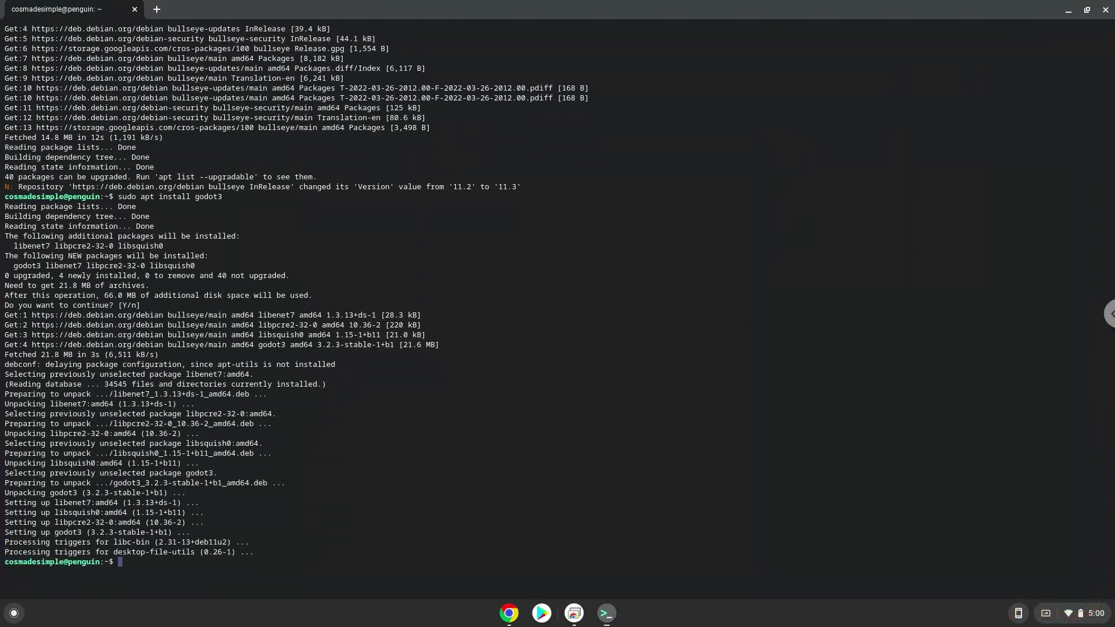
# Close the Terminal, confirming Leave, and close the Google Docs window.
pyautogui.click(1105, 12)
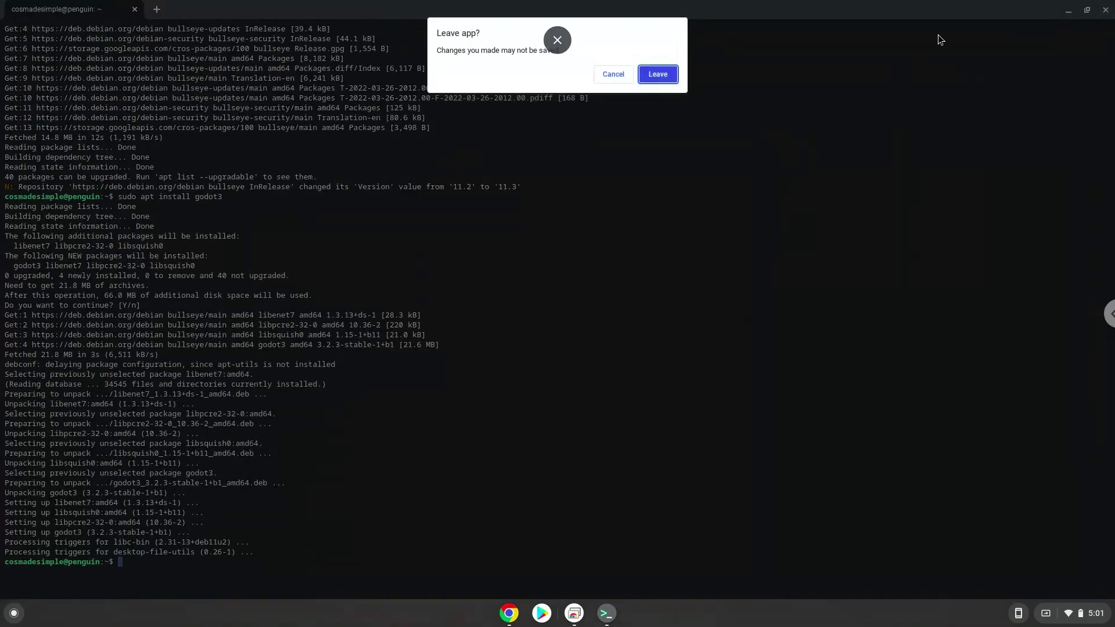
pyautogui.click(669, 74)
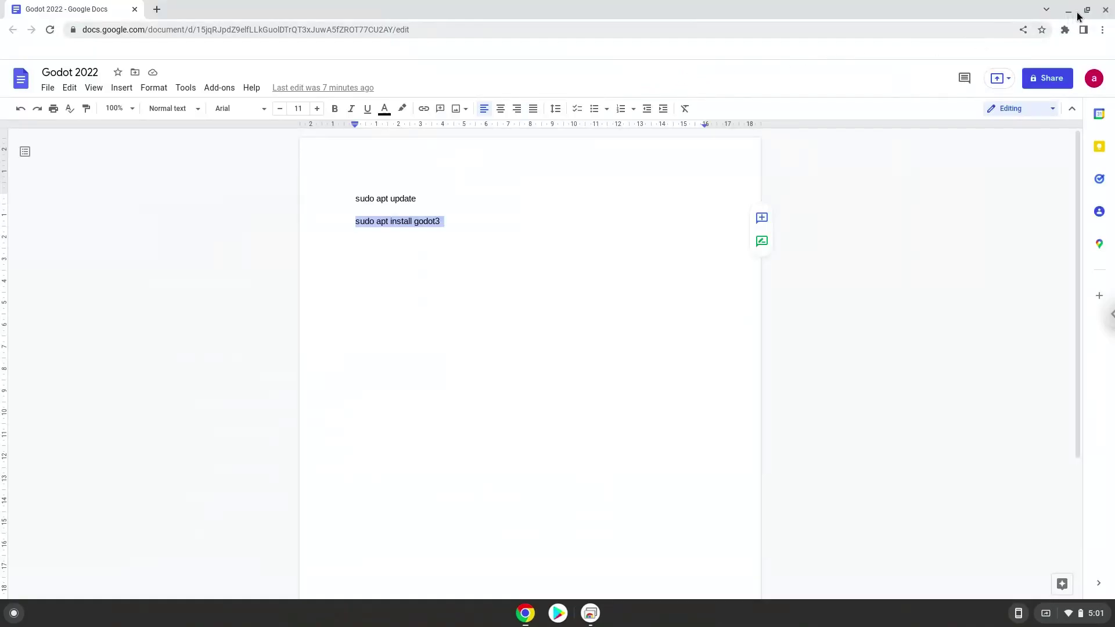
pyautogui.click(1106, 12)
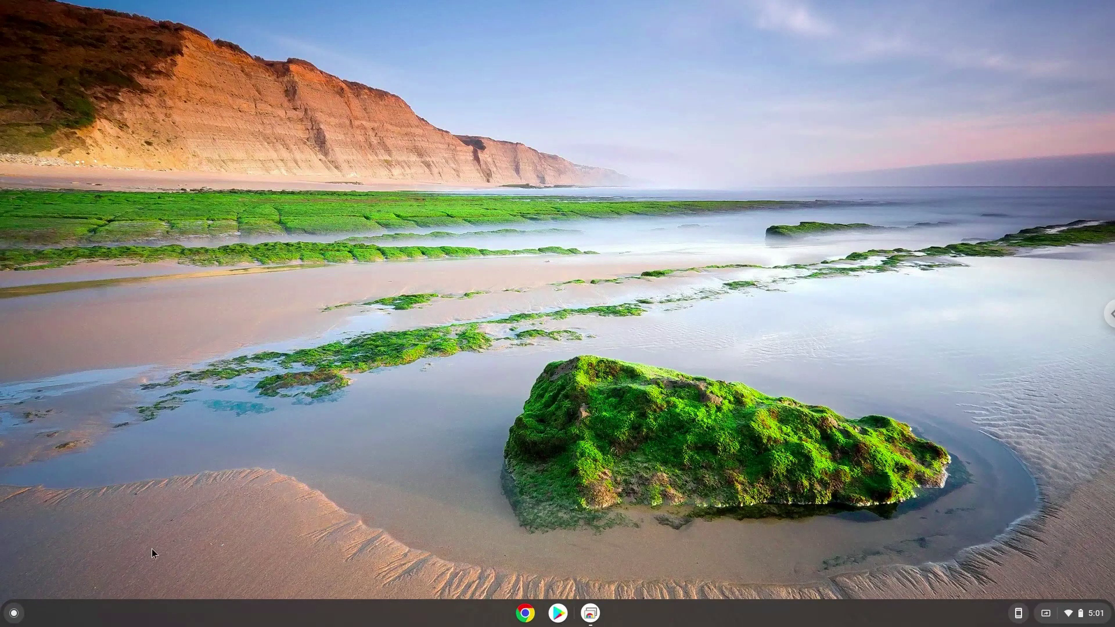
# Launch Godot Engine from the Linux apps folder in the expanded Launcher.
pyautogui.click(16, 613)
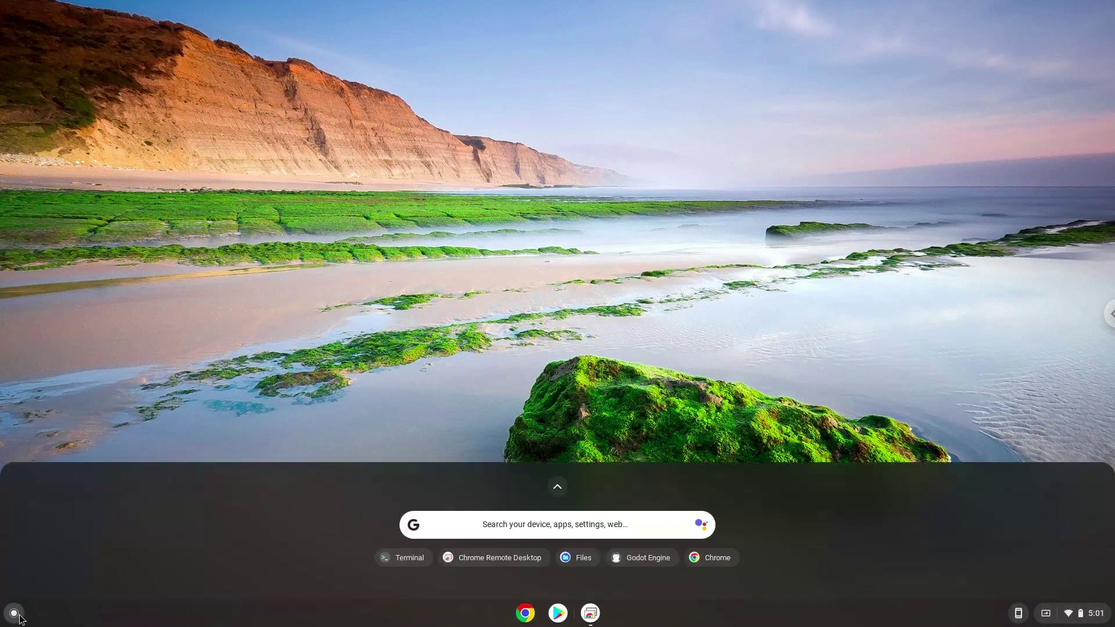
pyautogui.click(557, 488)
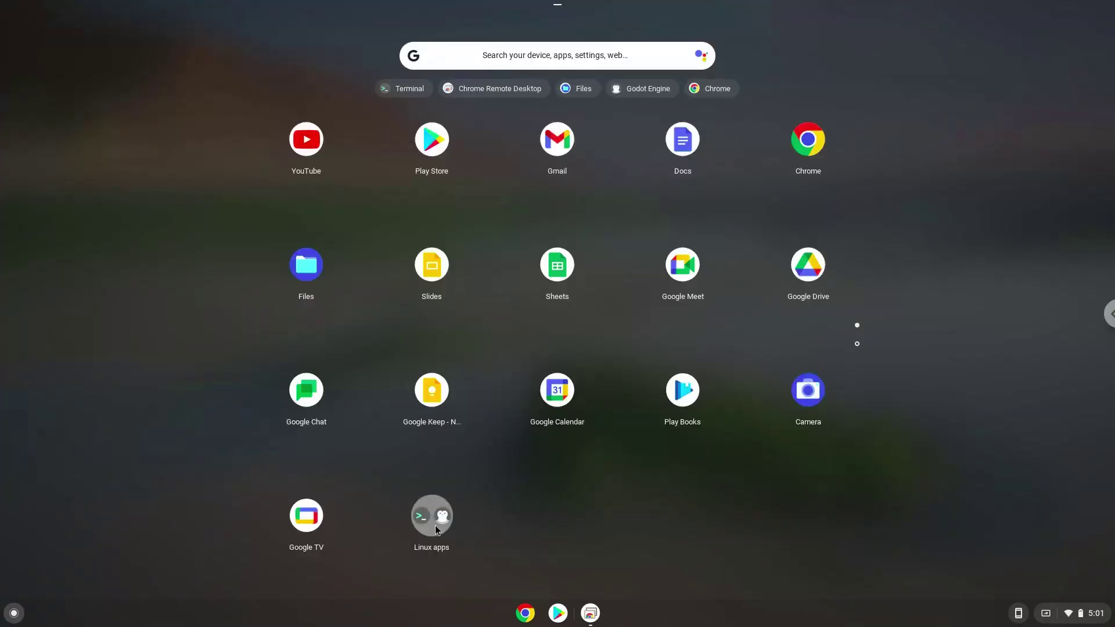
pyautogui.click(434, 525)
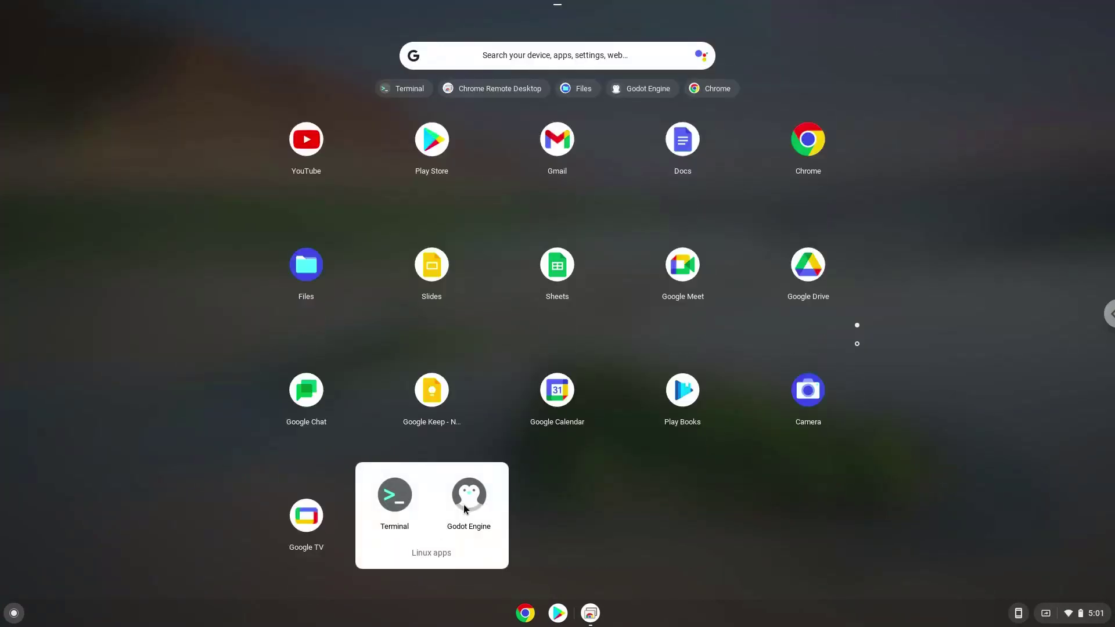
pyautogui.click(463, 504)
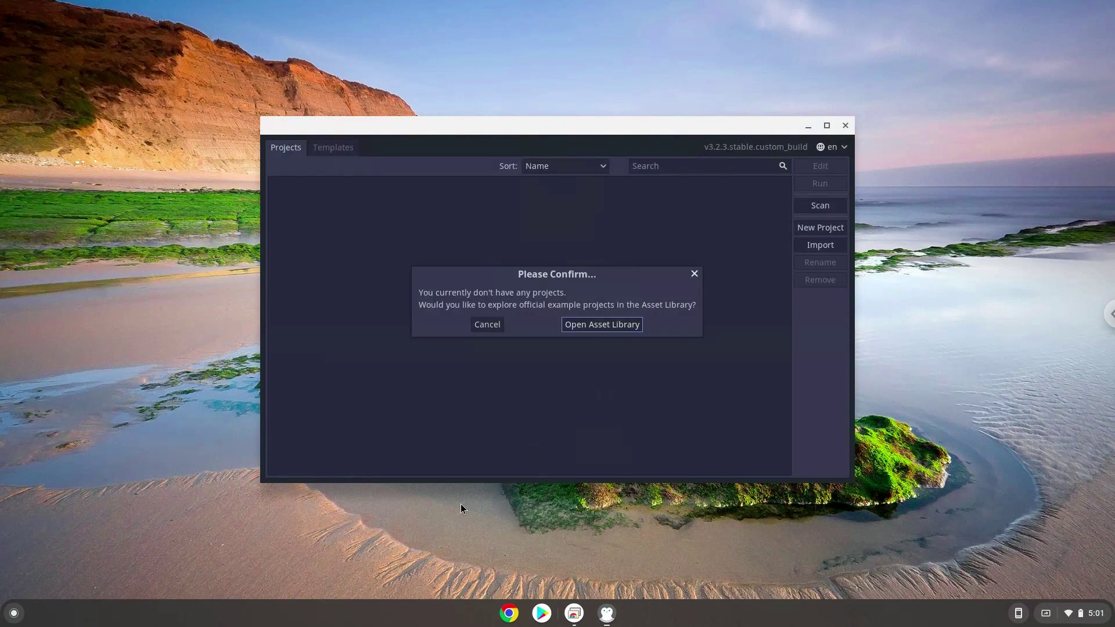
# Browse the Templates asset library, then return to the empty Projects list.
pyautogui.click(588, 327)
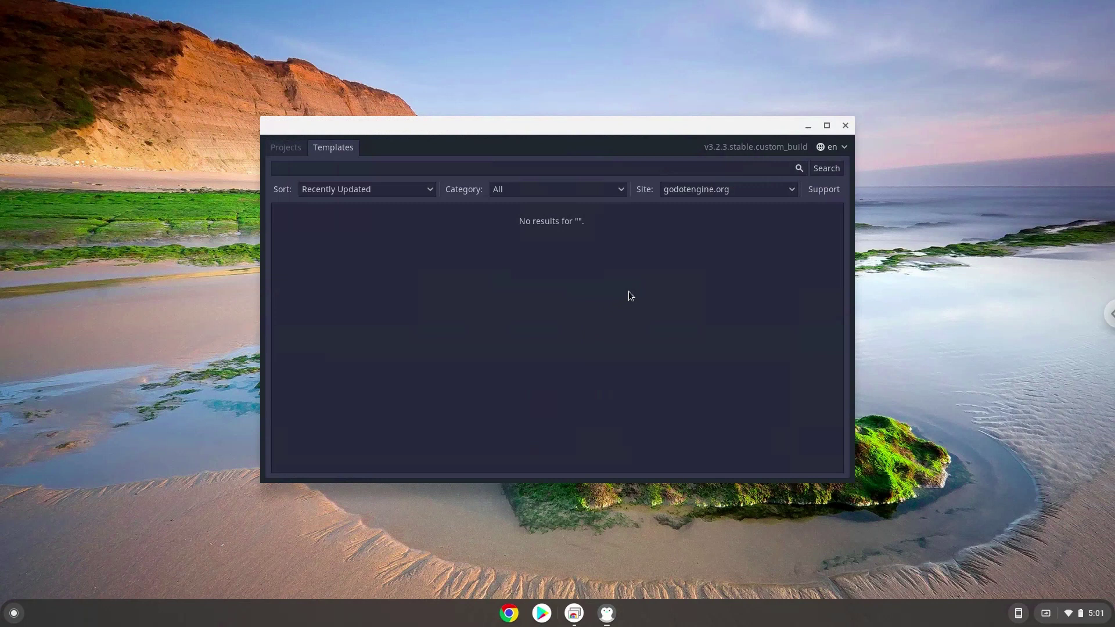
pyautogui.click(289, 147)
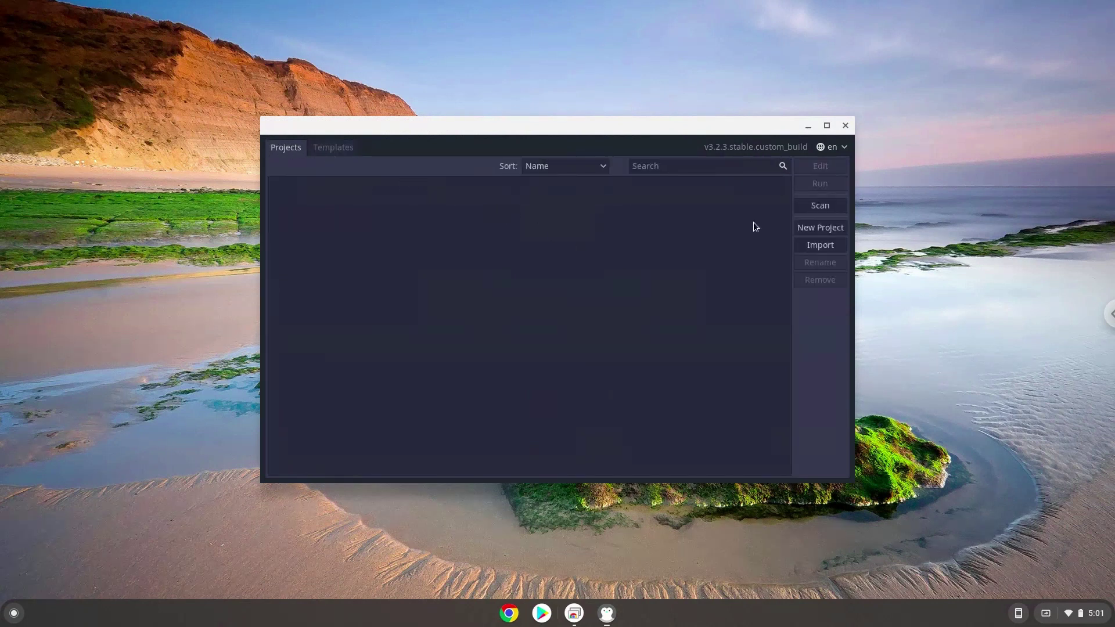
# Create 'New Game Project' in its own new folder and open it in the editor.
pyautogui.click(814, 228)
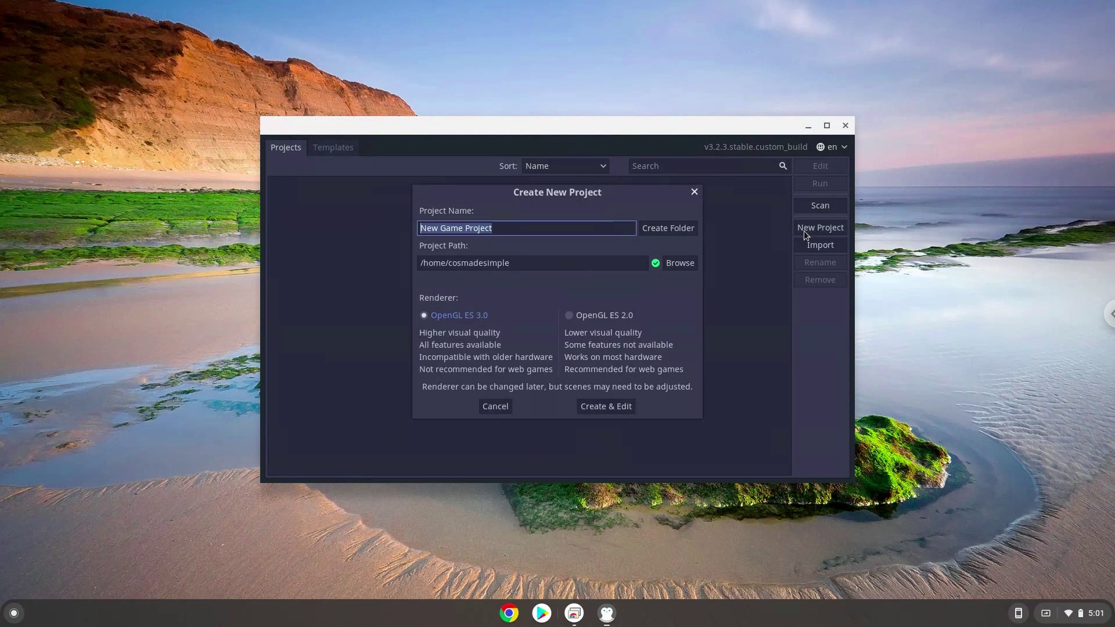
pyautogui.click(690, 228)
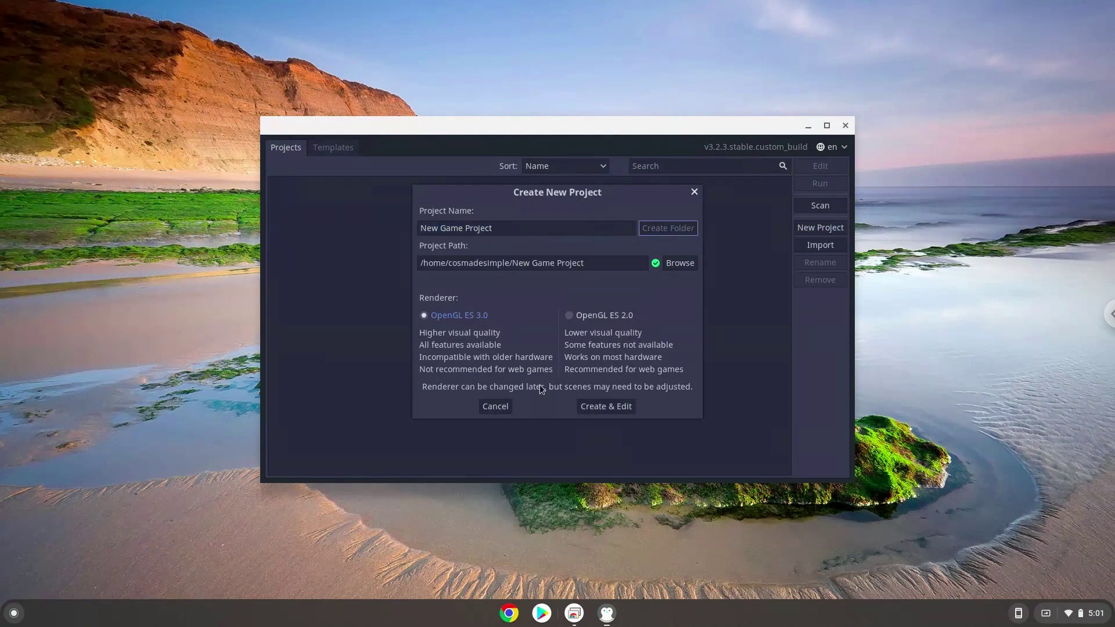
pyautogui.click(597, 409)
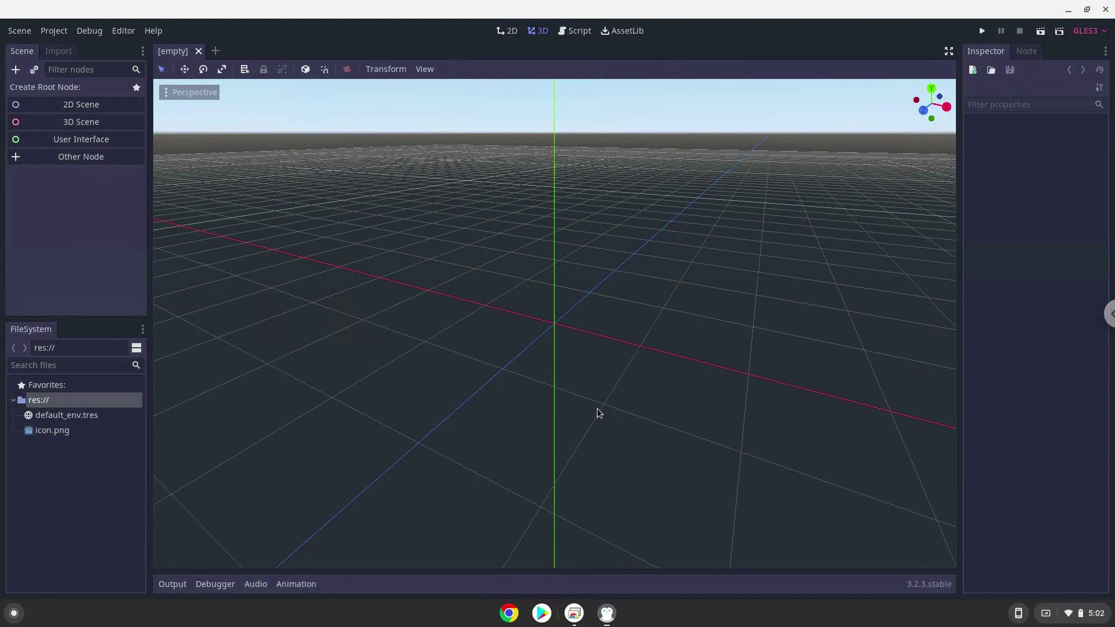
# Create a Spatial root node via 3D Scene, then show Help > About (v3.2.3.stable).
pyautogui.click(92, 126)
pyautogui.click(91, 125)
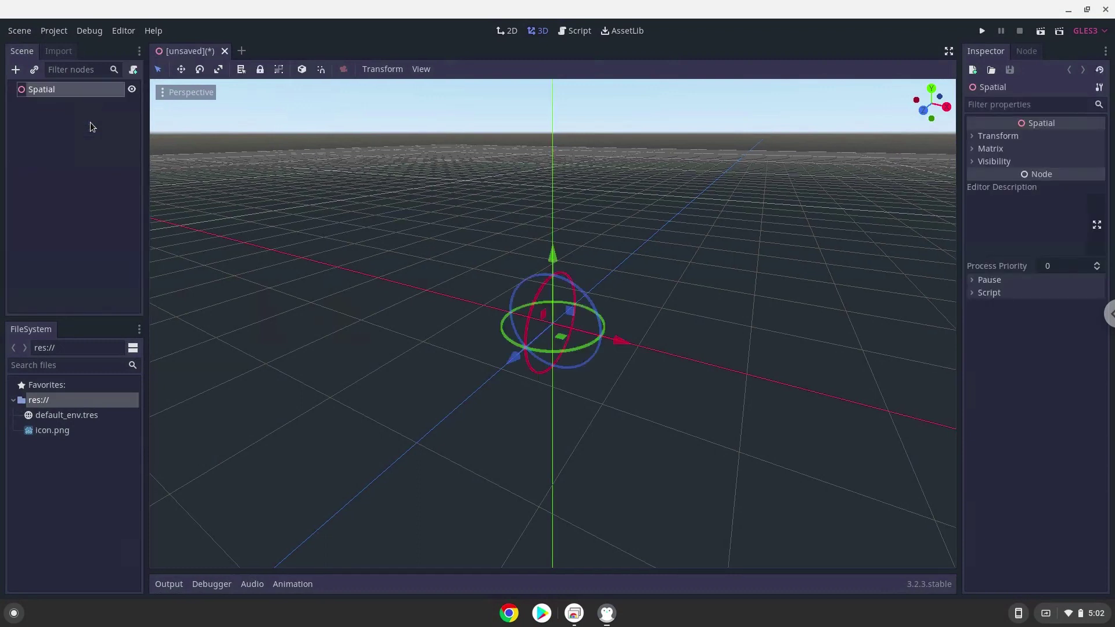
pyautogui.click(154, 31)
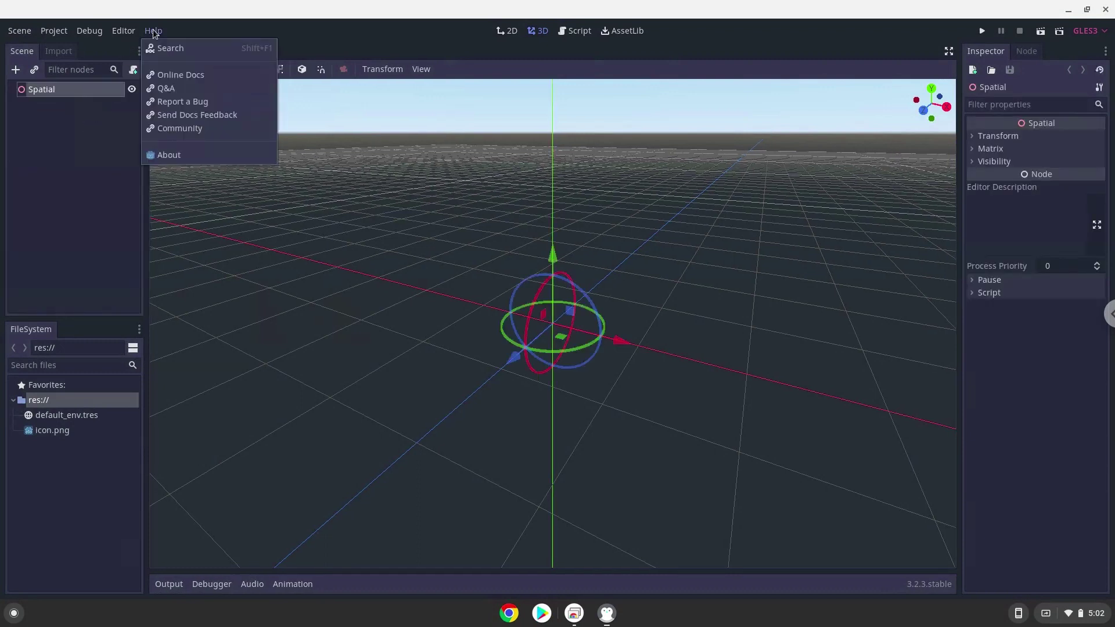
pyautogui.click(149, 156)
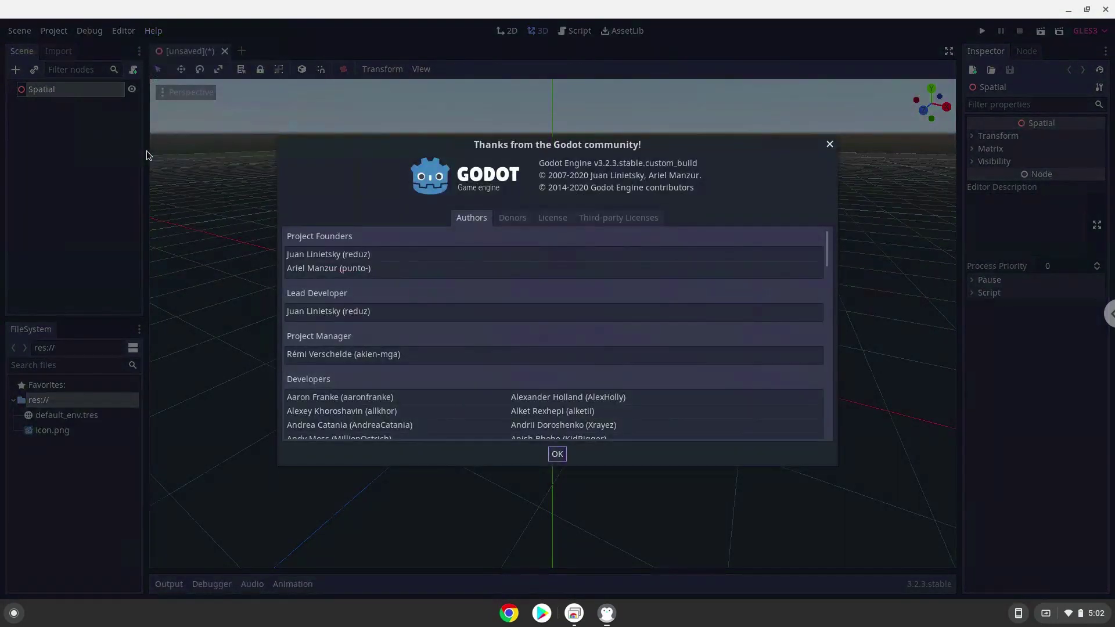